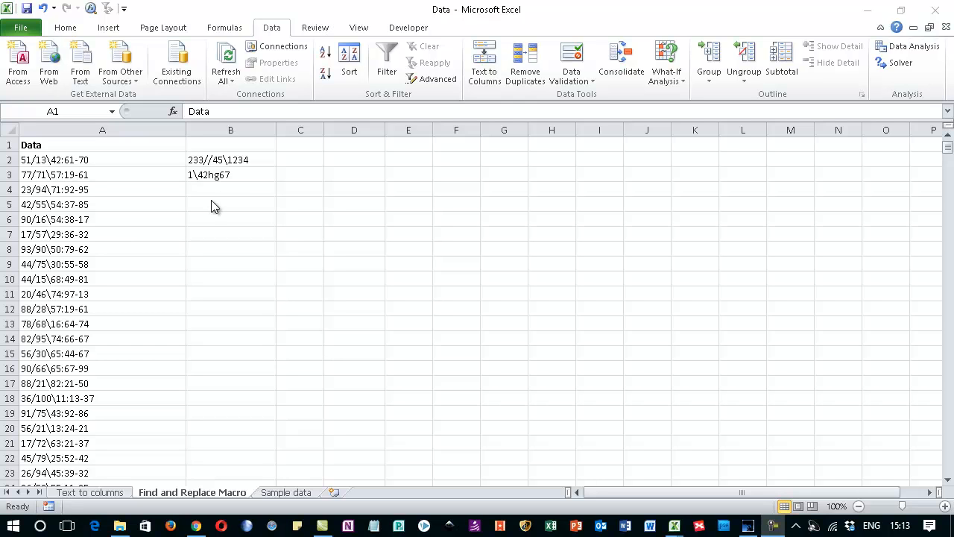
# Step: Start recording a macro named Cleandata on cells B2:B3, stored in the Personal Macro Workbook, with the description "To clean data"
pyautogui.moveTo(225, 159); pyautogui.dragTo(231, 176)
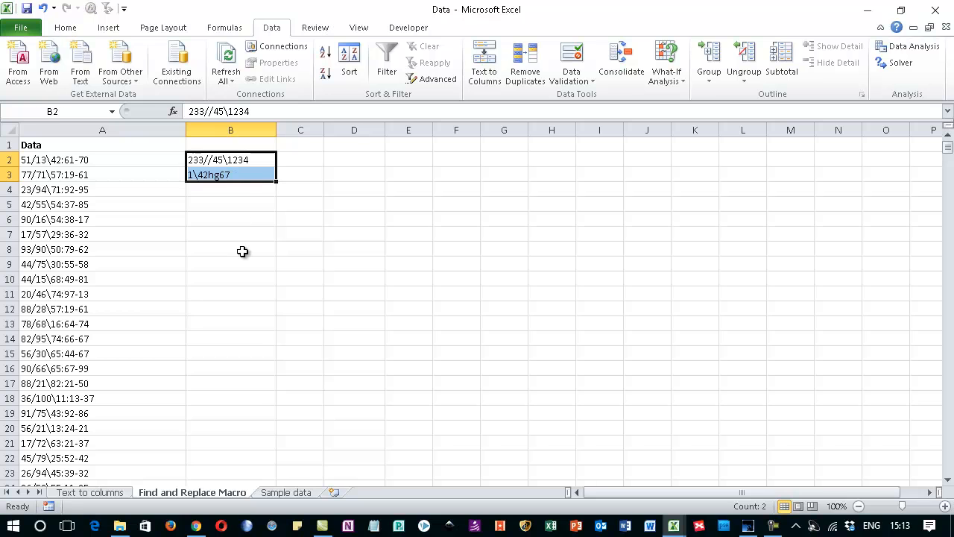
pyautogui.click(362, 28)
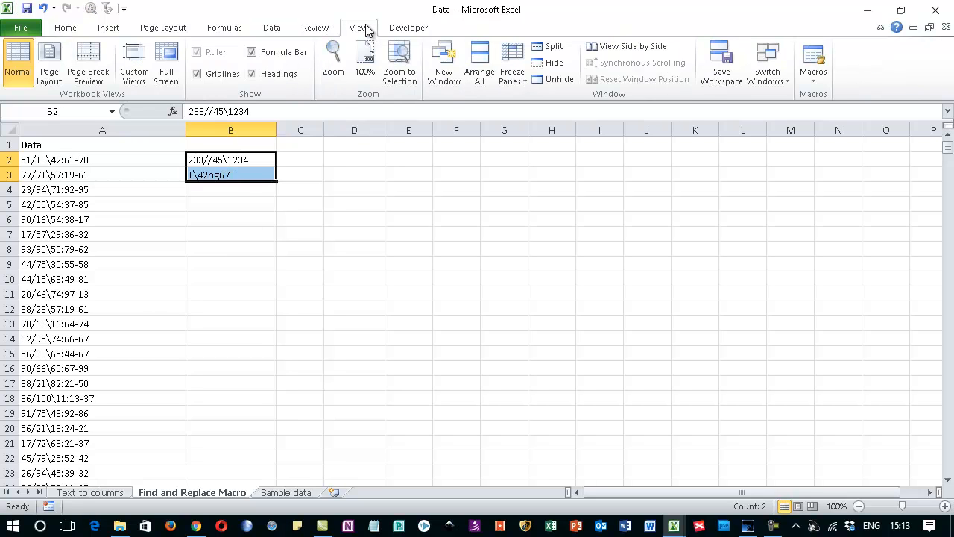
pyautogui.click(815, 85)
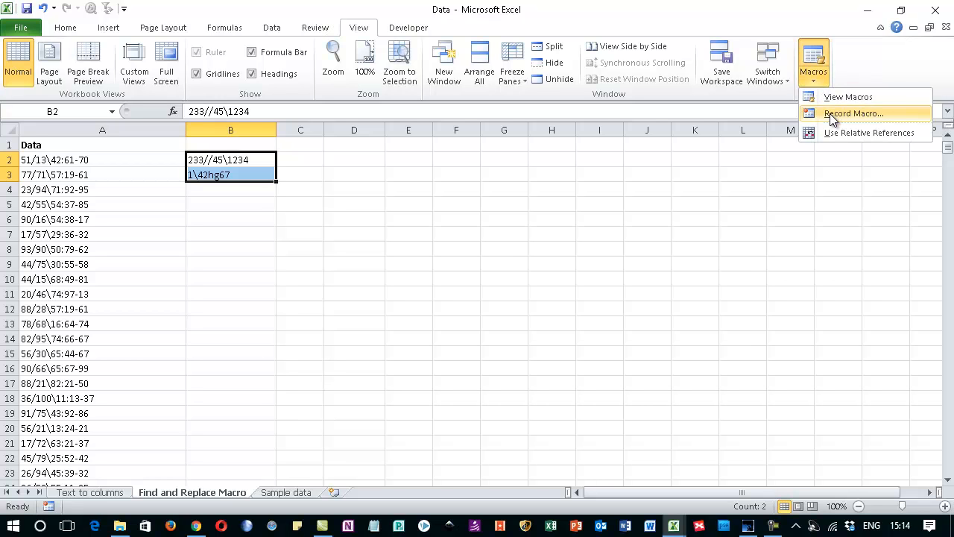
pyautogui.click(829, 114)
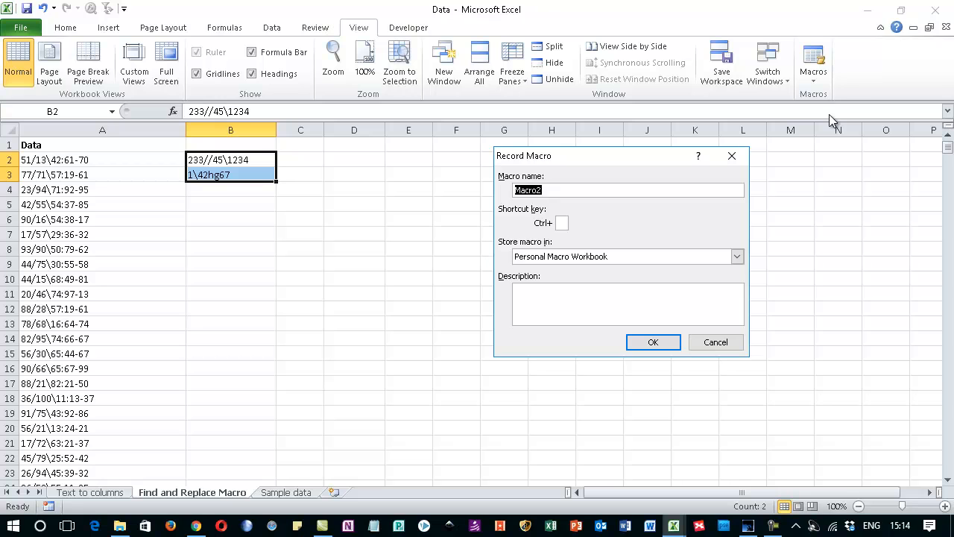
pyautogui.write('Cleandata')
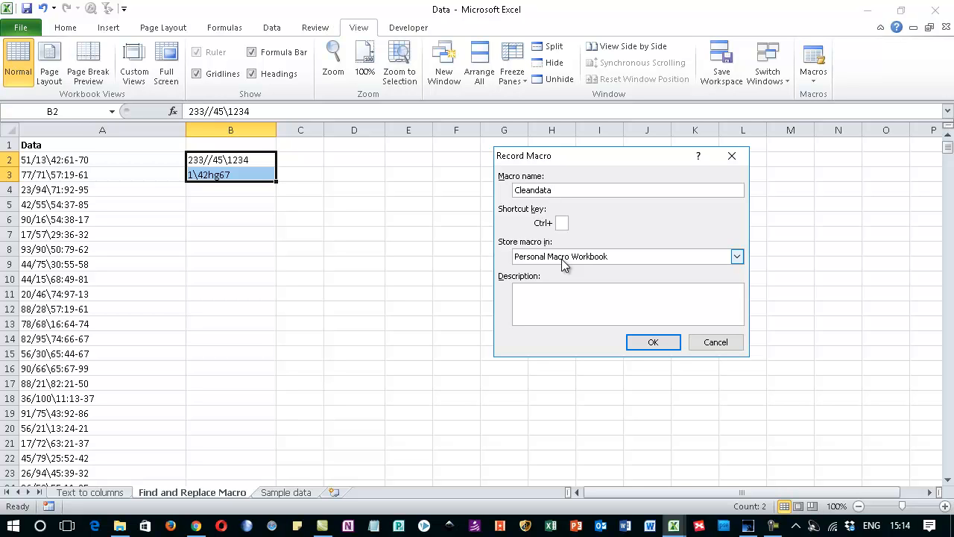
pyautogui.click(525, 295)
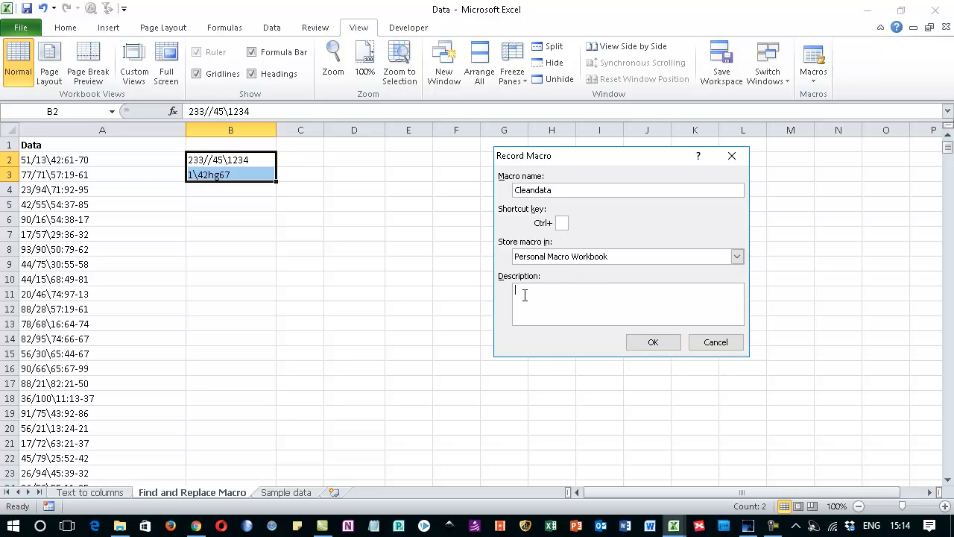
pyautogui.write('To clean data')
pyautogui.click(653, 343)
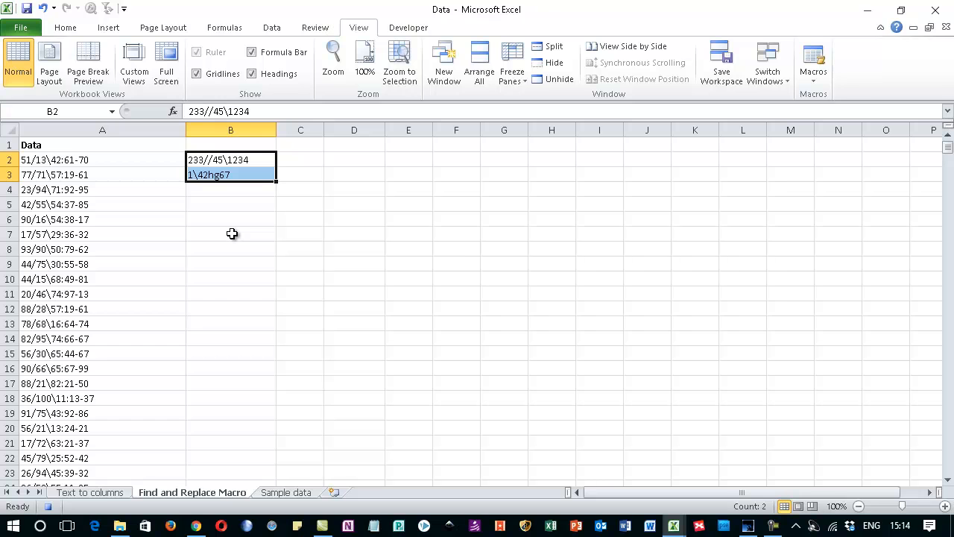
# Step: Replace every "/" in cells B2:B3 with nothing
pyautogui.hotkey('ctrl', 'f')
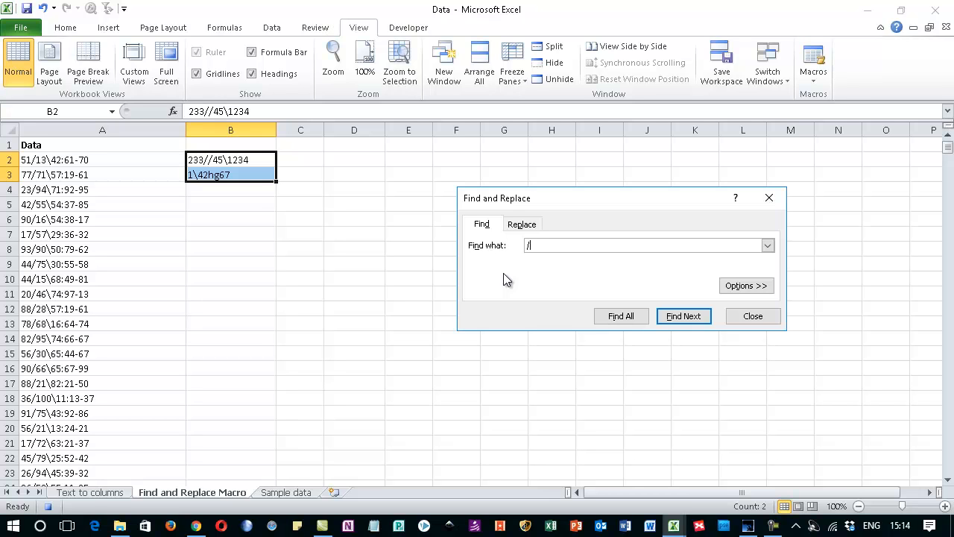
pyautogui.click(520, 226)
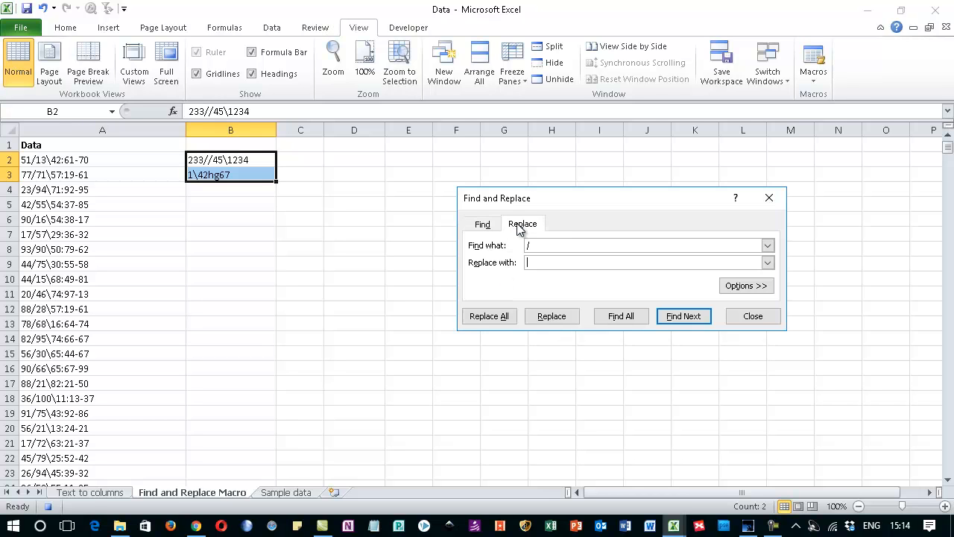
pyautogui.click(490, 317)
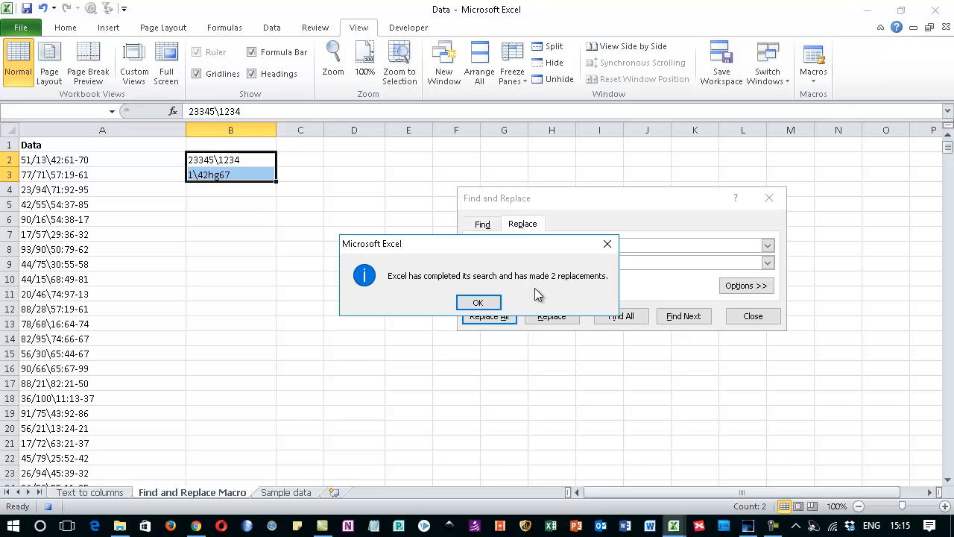
pyautogui.click(479, 303)
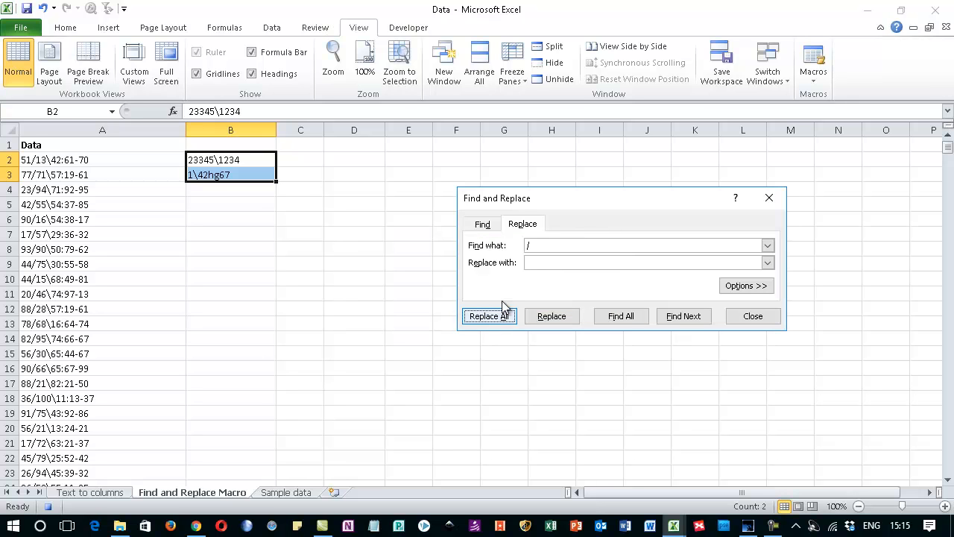
# Step: Replace every "\" in cells B2:B3 with nothing, and stop recording the macro
pyautogui.click(528, 245)
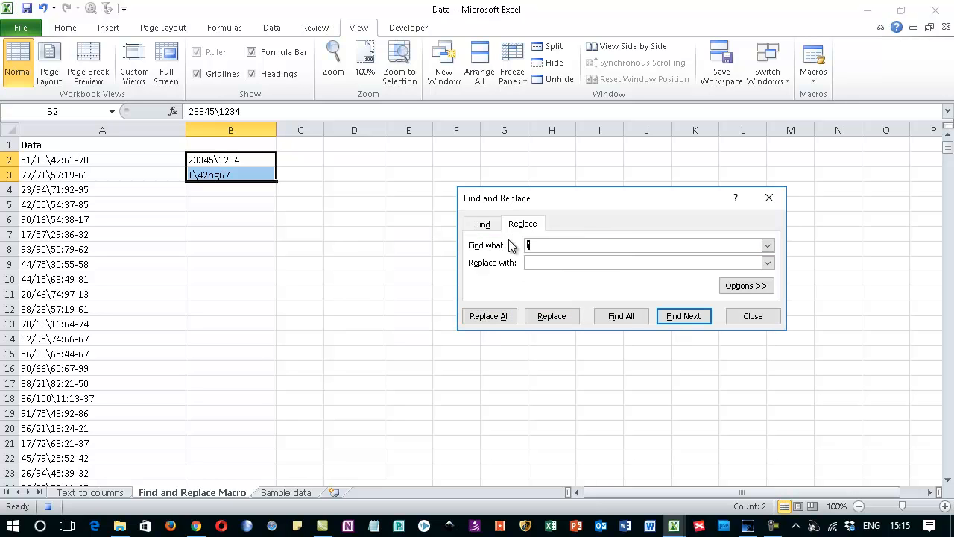
pyautogui.click(477, 317)
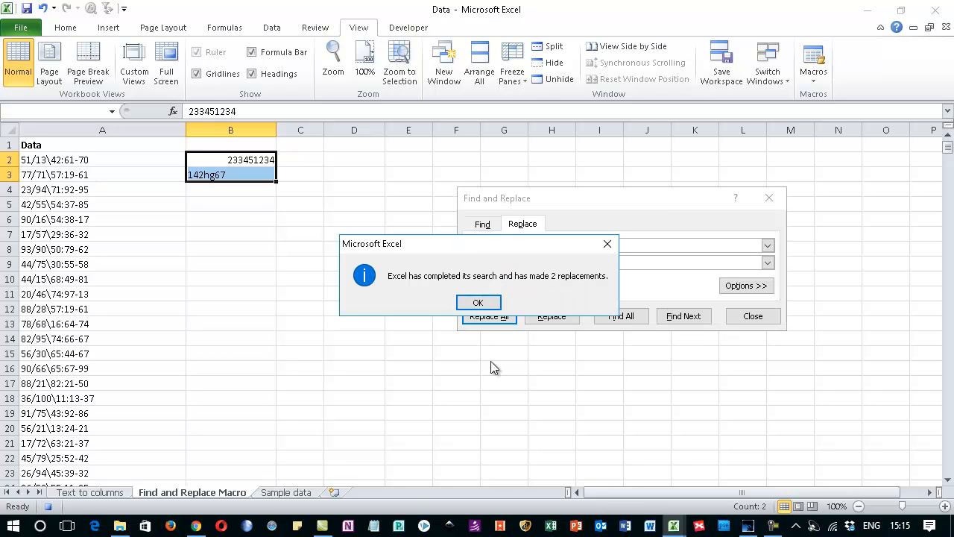
pyautogui.click(481, 303)
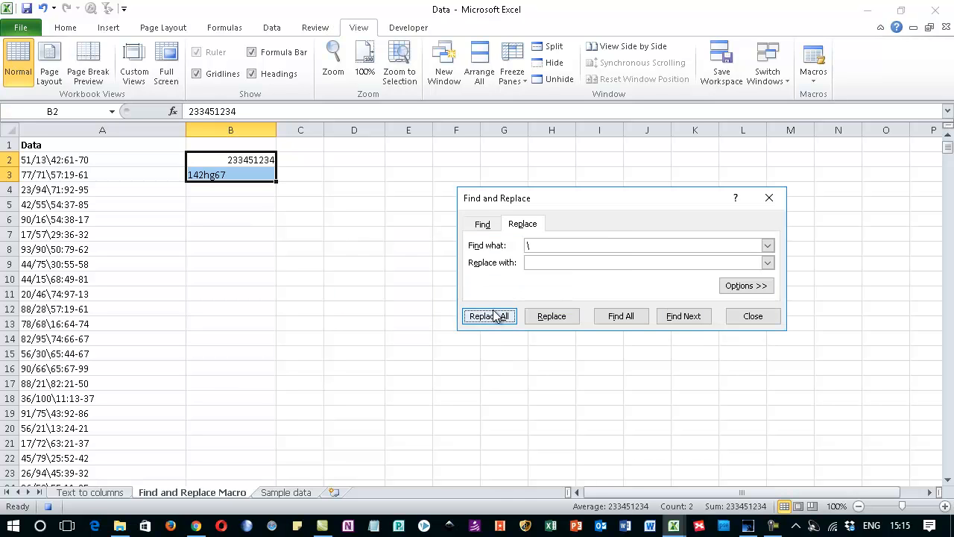
pyautogui.click(757, 317)
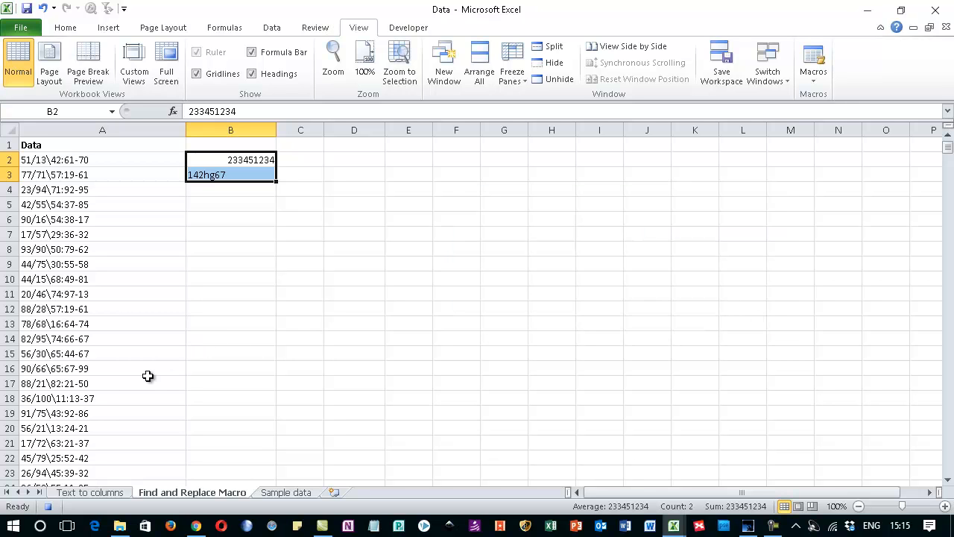
pyautogui.click(48, 507)
# Step: Try to open the PERSONAL.XLSB Cleandata macro for editing from the Data workbook
pyautogui.click(812, 88)
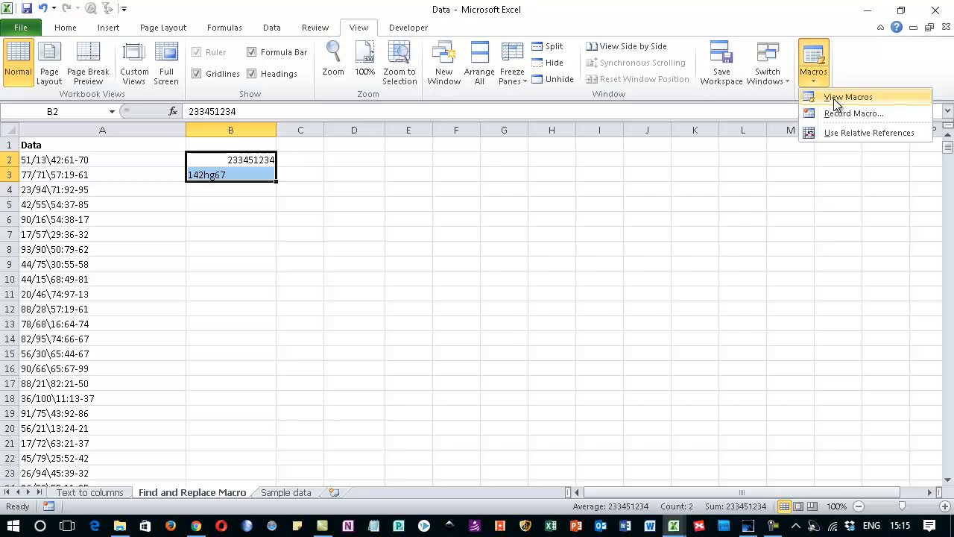
pyautogui.click(836, 97)
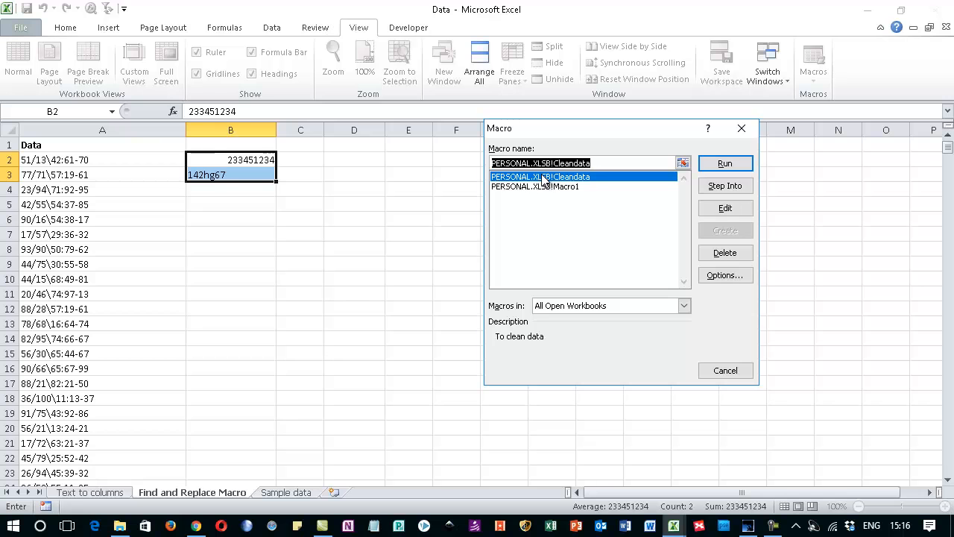
pyautogui.click(724, 208)
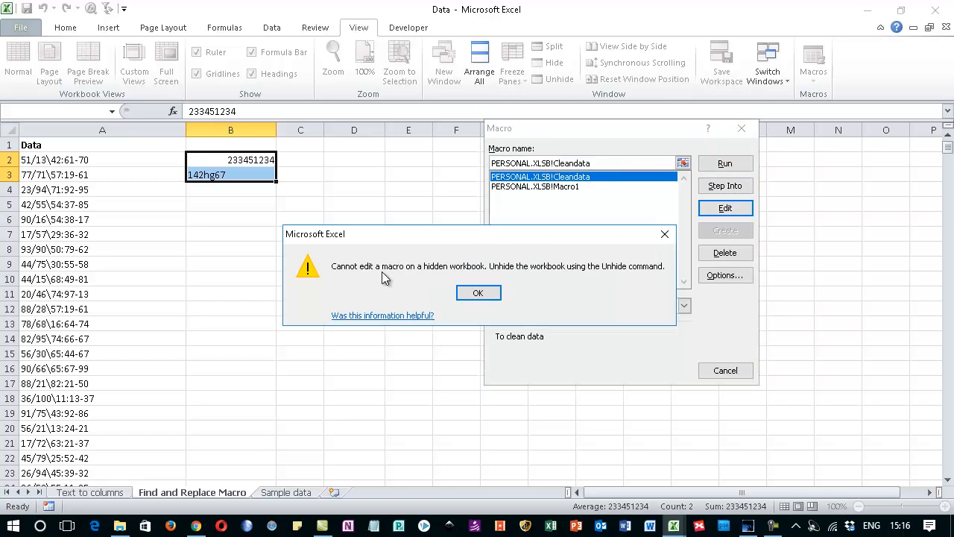
pyautogui.click(478, 293)
pyautogui.click(728, 371)
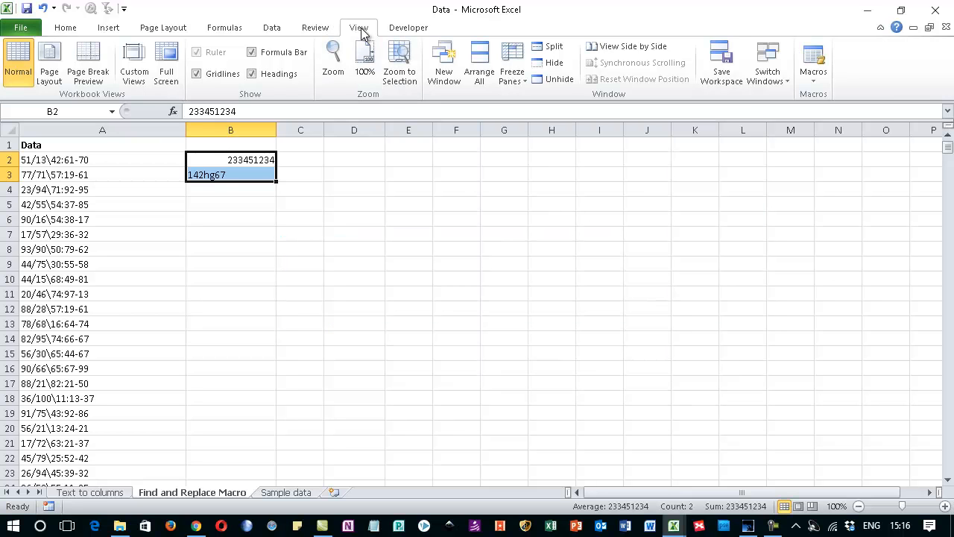
# Step: Unhide the PERSONAL workbook and open its Cleandata macro for editing in the Visual Basic editor
pyautogui.click(572, 85)
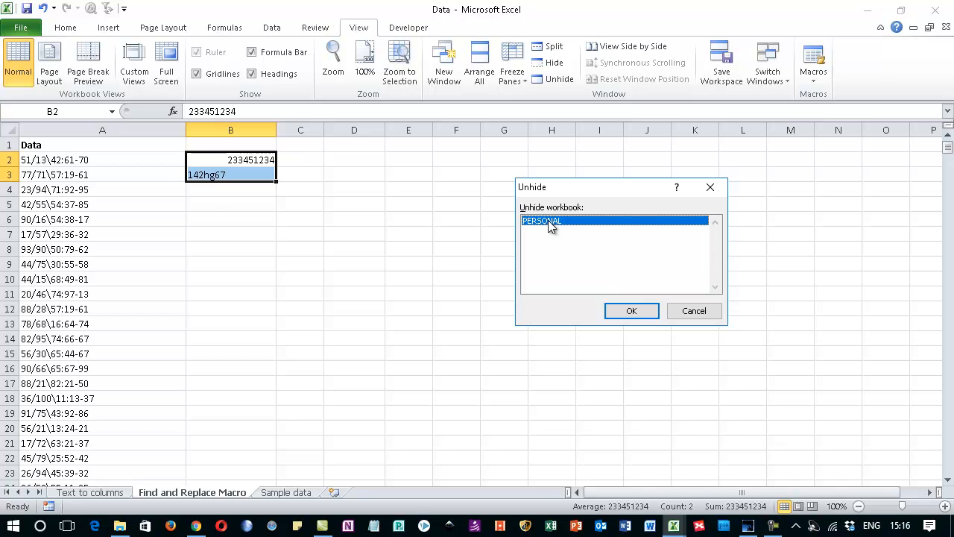
pyautogui.click(631, 315)
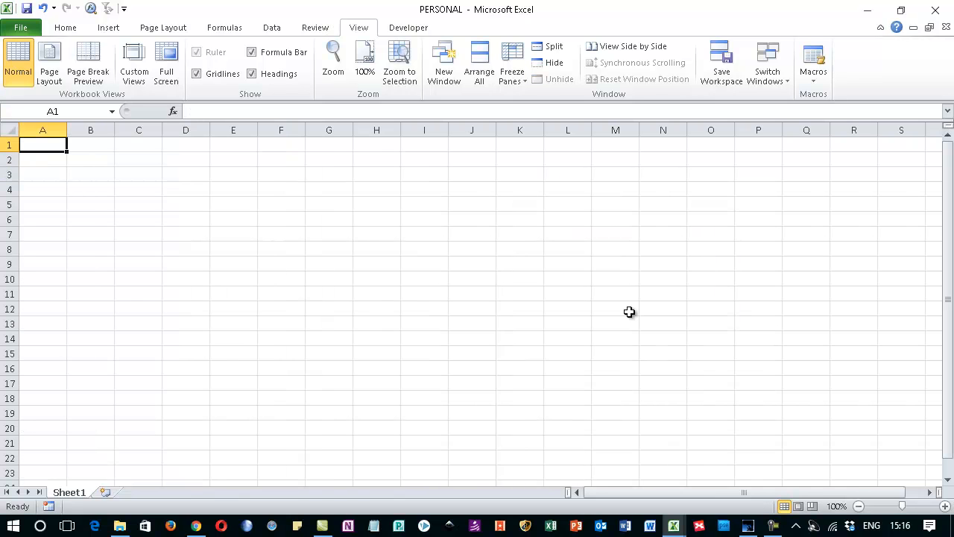
pyautogui.click(815, 79)
pyautogui.click(828, 96)
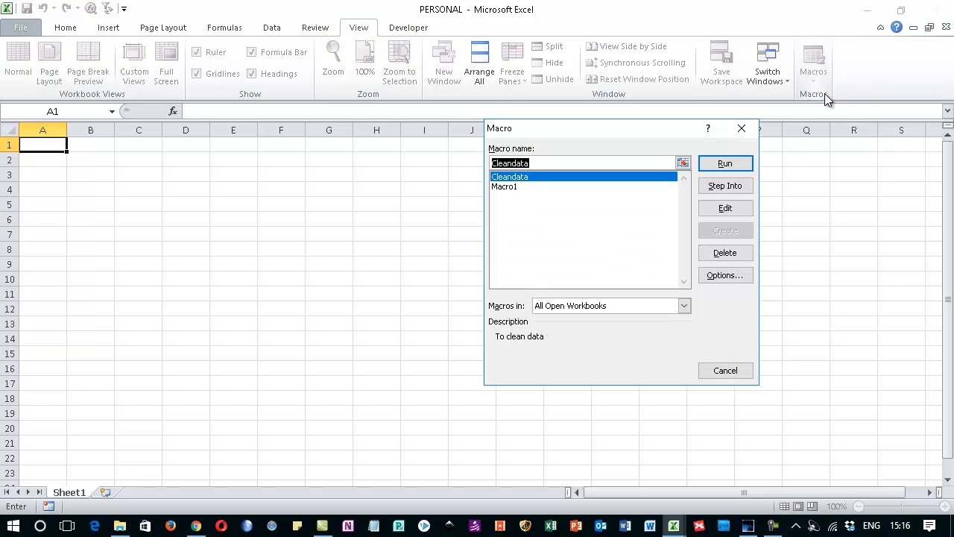
pyautogui.click(723, 208)
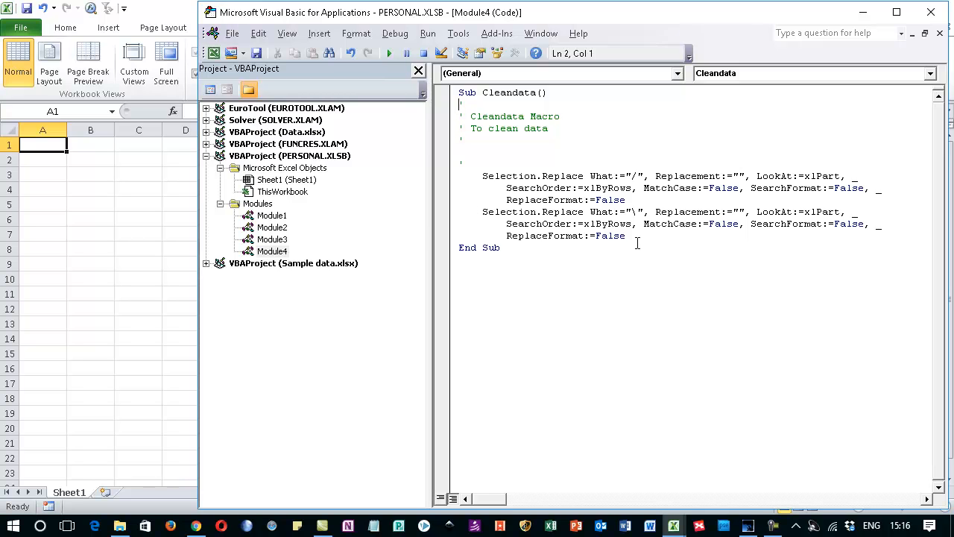
# Step: Add blank lines before End Sub and paste two copies of the Selection.Replace statement for "/" there
pyautogui.click(460, 248)
pyautogui.press('Return')
pyautogui.press('Return')
pyautogui.press('Return')
pyautogui.press('Return')
pyautogui.press('Return')
pyautogui.press('Return')
pyautogui.moveTo(476, 177); pyautogui.dragTo(639, 200)
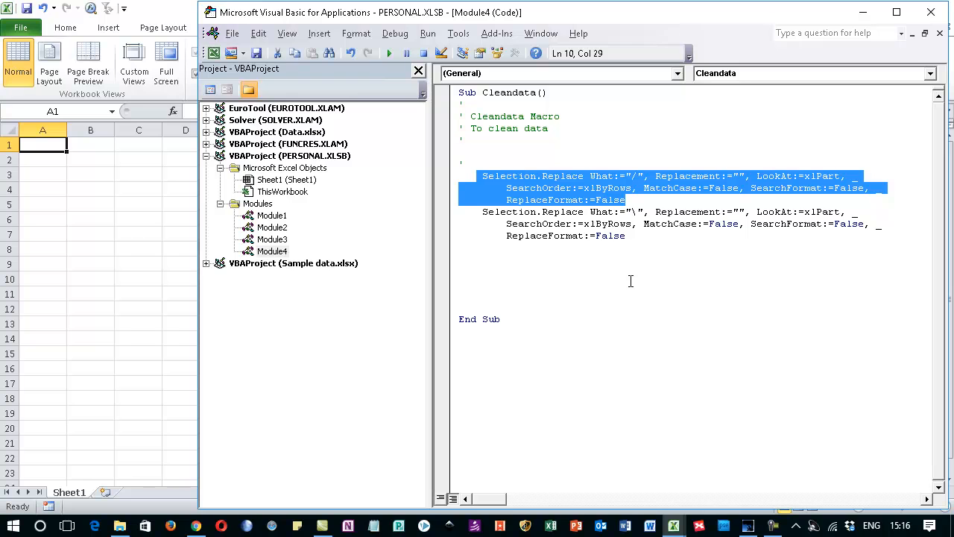
pyautogui.hotkey('ctrl', 'c')
pyautogui.click(483, 255)
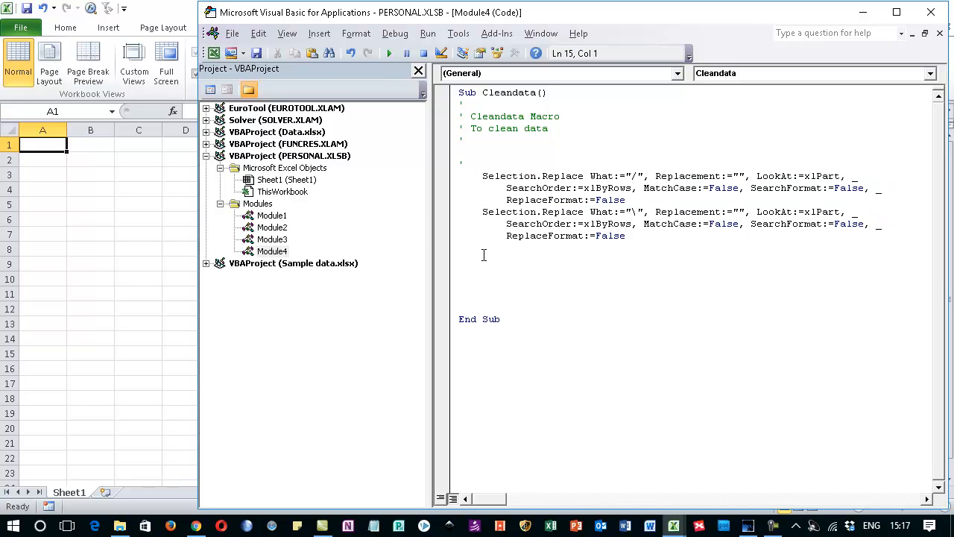
pyautogui.hotkey('ctrl', 'v')
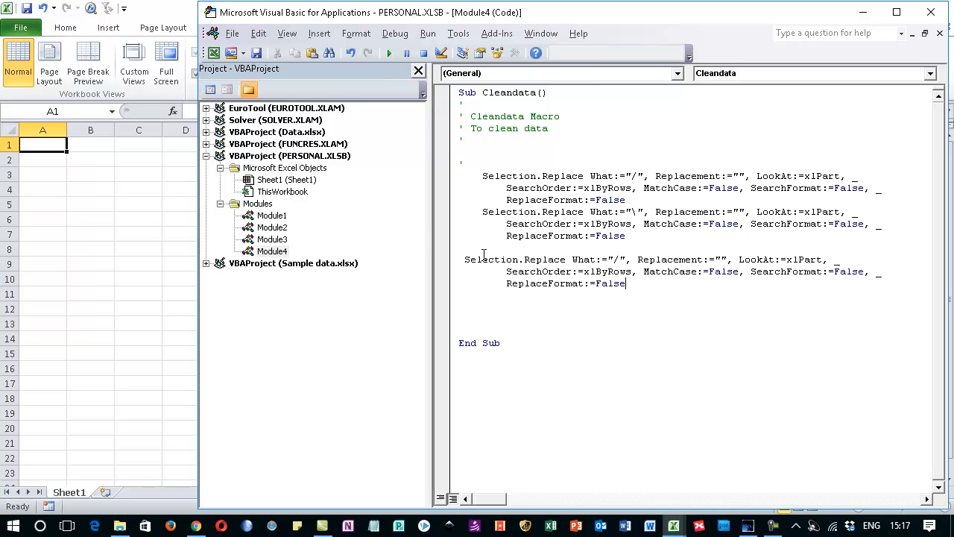
pyautogui.press('Return')
pyautogui.hotkey('ctrl', 'v')
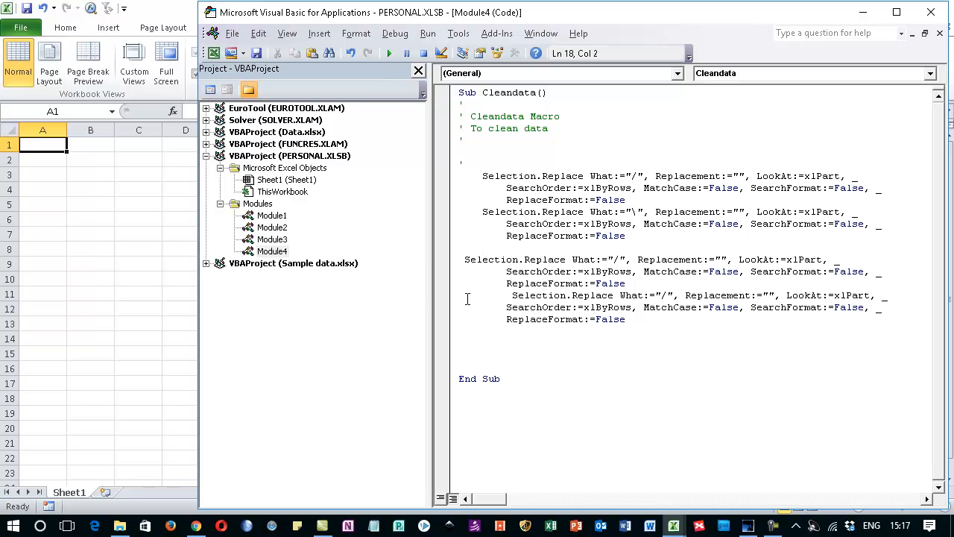
# Step: Align the first lines of the two pasted Selection.Replace statements with the indentation of the recorded ones
pyautogui.press('Delete')
pyautogui.press('Delete')
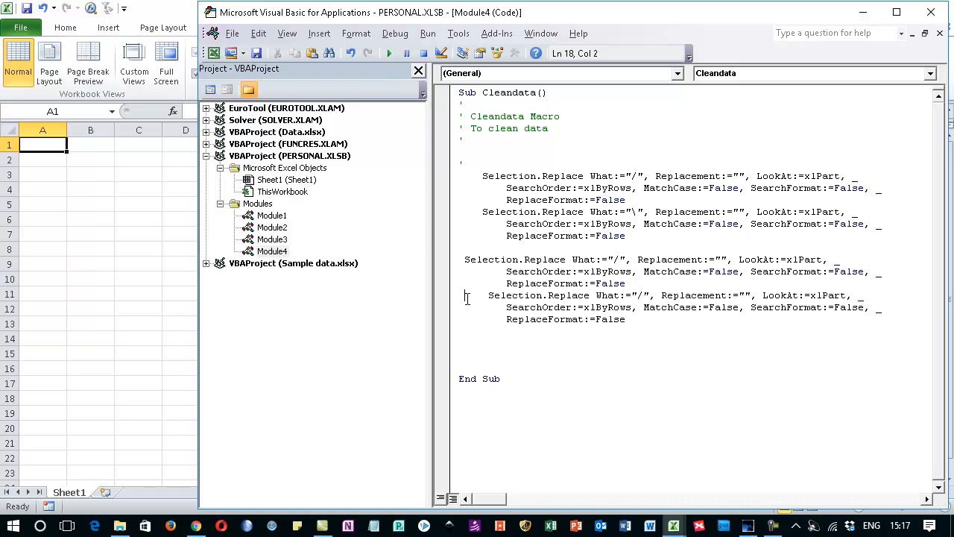
pyautogui.press('Delete')
pyautogui.click(465, 259)
pyautogui.press('Tab')
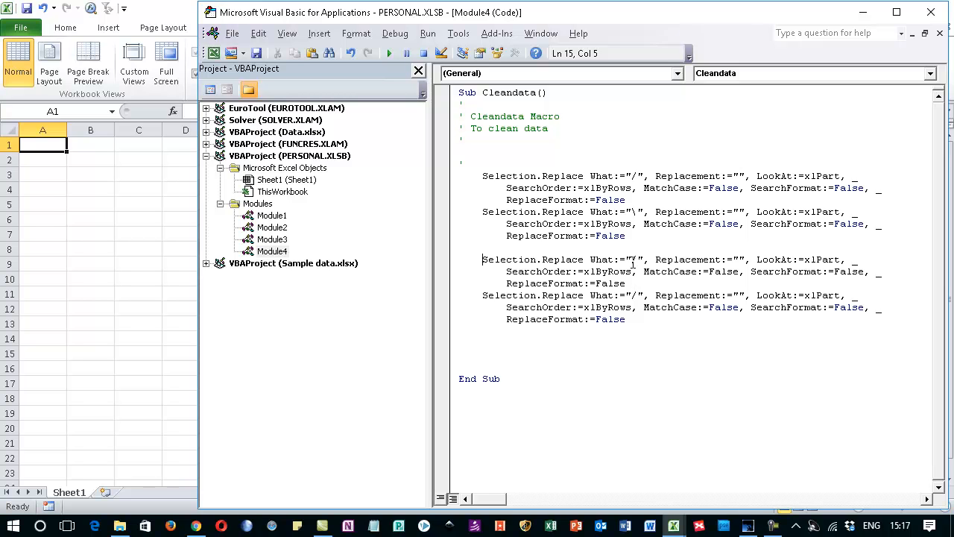
# Step: Set the What value of the first pasted Replace statement to ":" and of the second to "-"
pyautogui.moveTo(632, 260); pyautogui.dragTo(639, 259)
pyautogui.write(':')
pyautogui.moveTo(631, 295); pyautogui.dragTo(639, 295)
pyautogui.write('-')
# Step: Close the Visual Basic editor and hide the PERSONAL workbook again
pyautogui.click(932, 14)
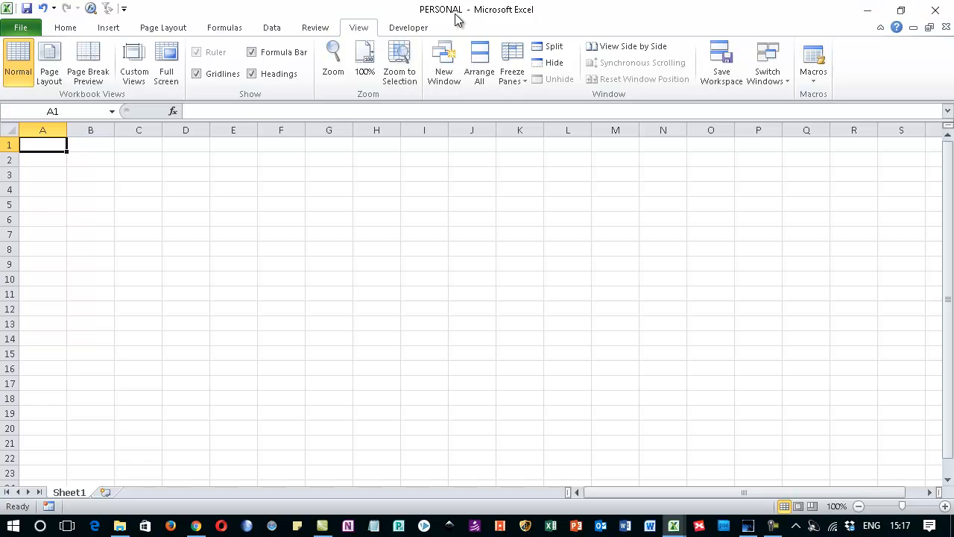
pyautogui.click(554, 65)
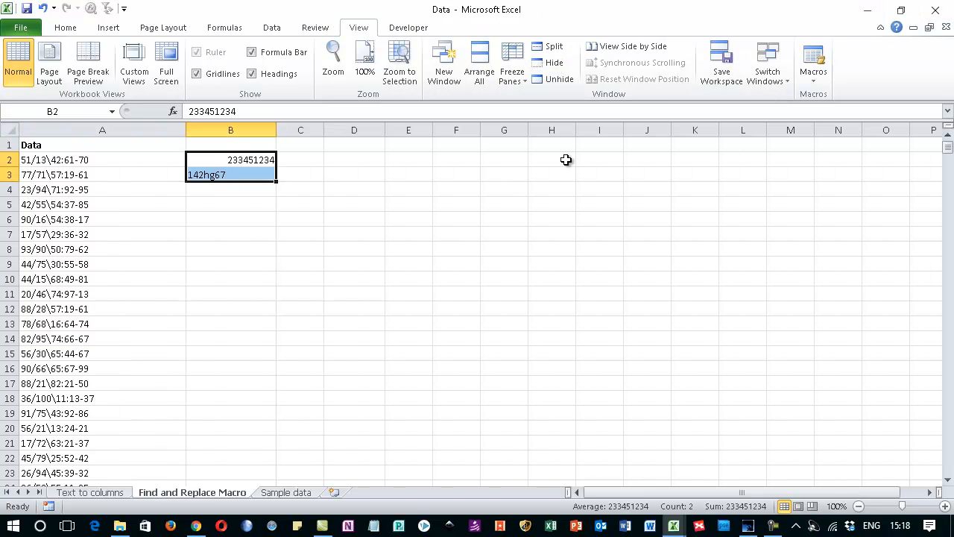
# Step: Run the PERSONAL.XLSB!Cleandata macro on the column A data from A2 to A100000 of the Find and Replace Macro sheet
pyautogui.click(47, 159)
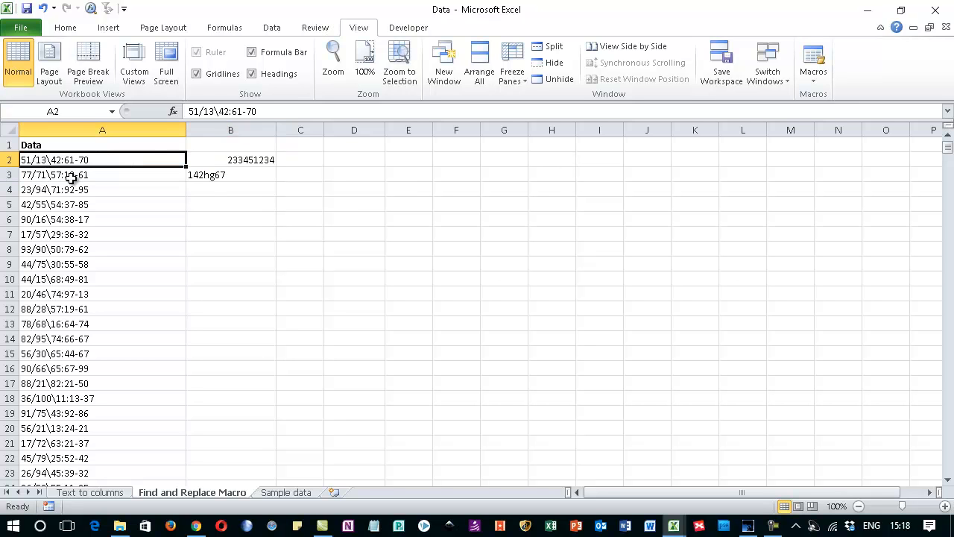
pyautogui.hotkey('ctrl', 'shift', 'Down')
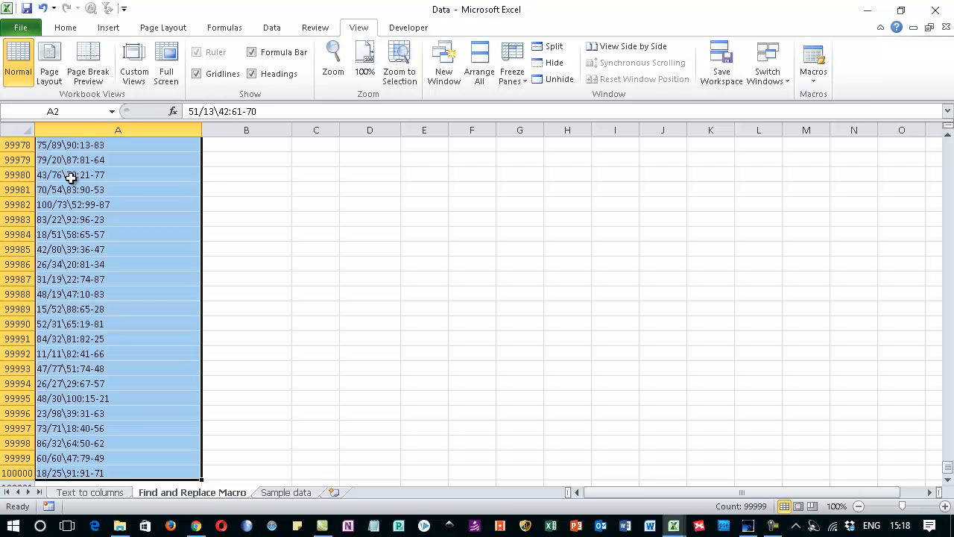
pyautogui.hotkey('ctrl', 'BackSpace')
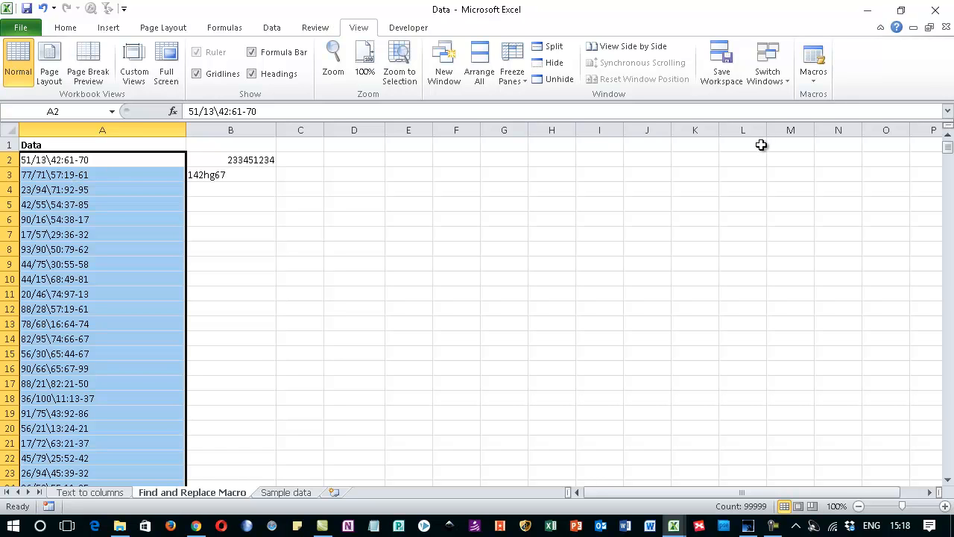
pyautogui.click(821, 82)
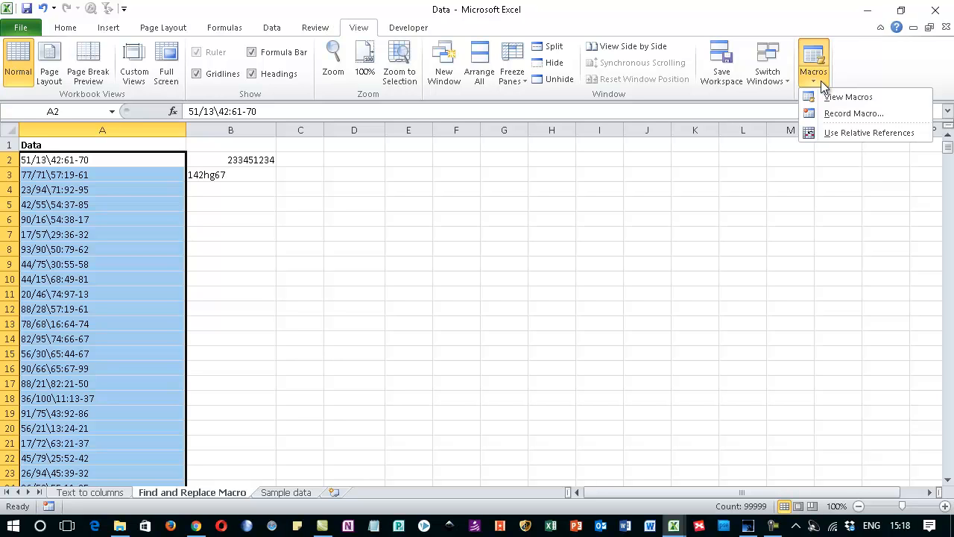
pyautogui.click(840, 97)
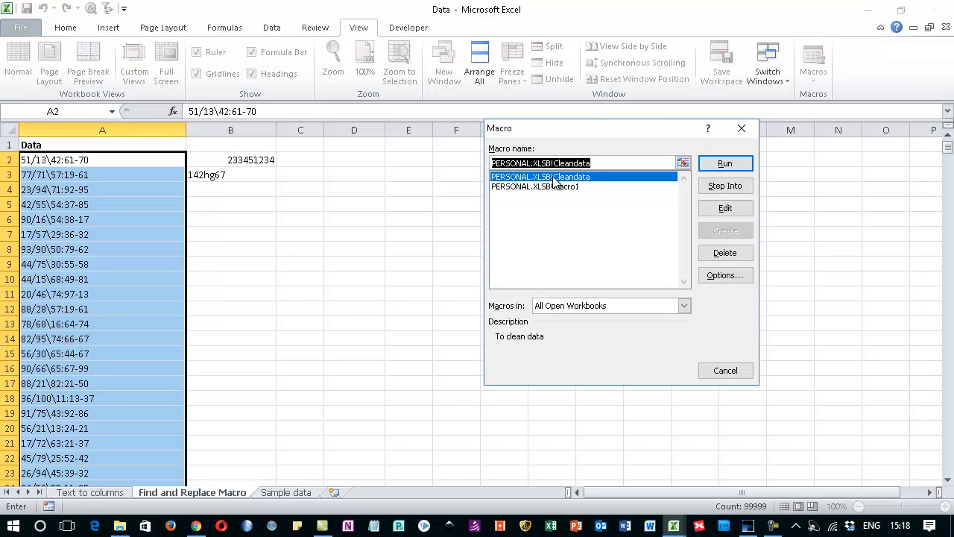
pyautogui.click(724, 163)
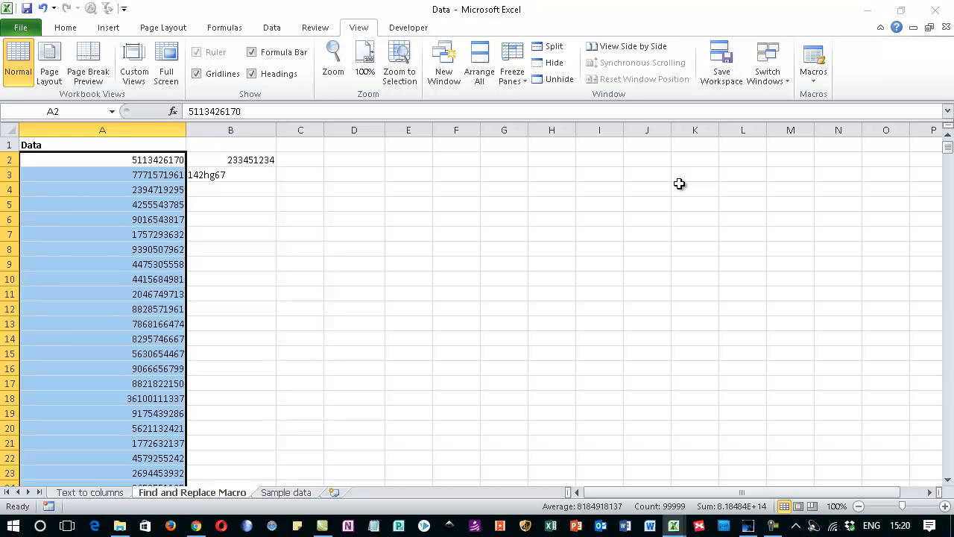
# Step: Bring up the Sample data workbook maximized and add the PERSONAL.XLSB!Cleandata macro to the Quick Access Toolbar for all documents
pyautogui.click(914, 28)
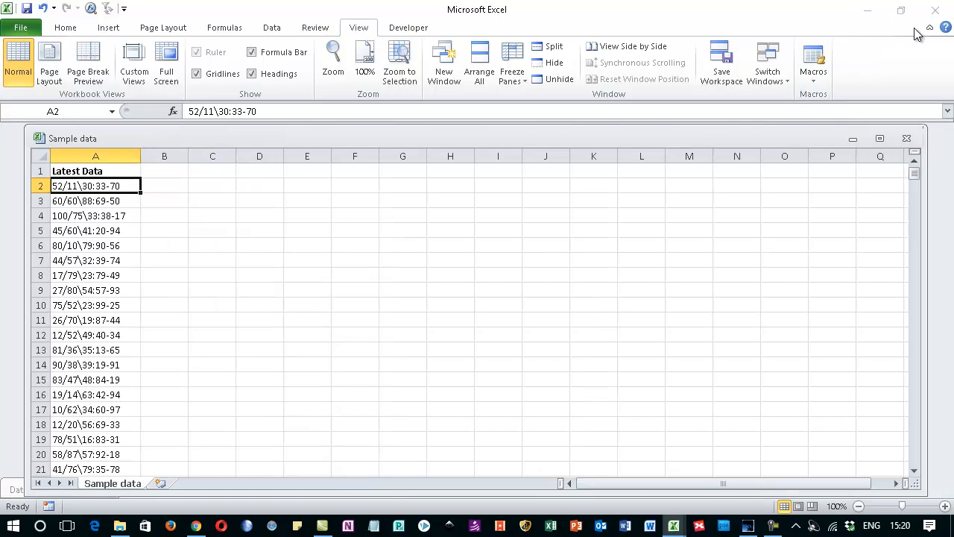
pyautogui.doubleClick(111, 137)
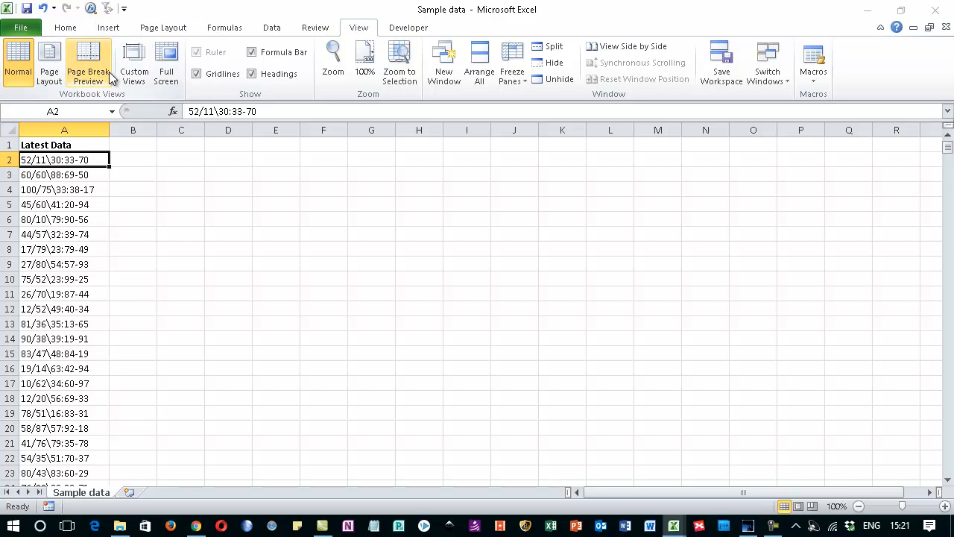
pyautogui.click(124, 8)
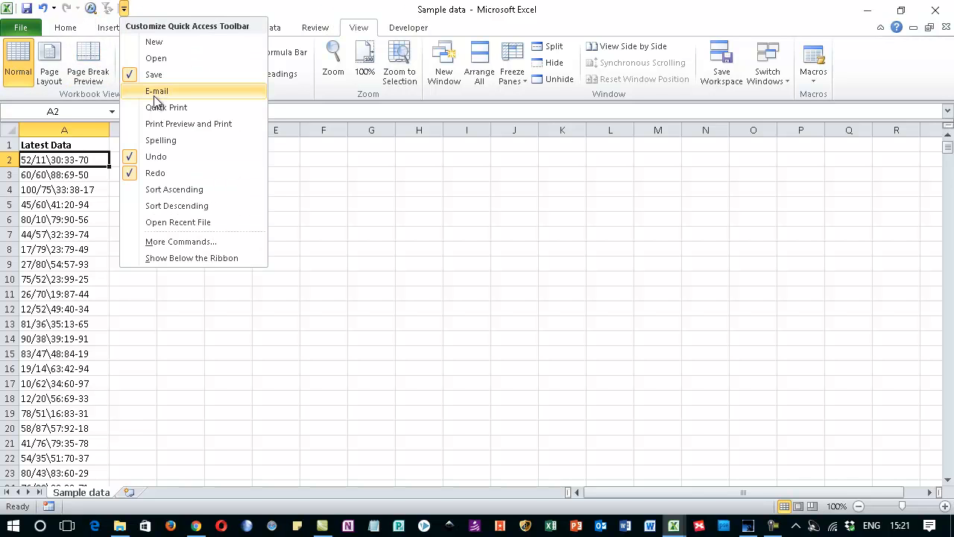
pyautogui.click(158, 241)
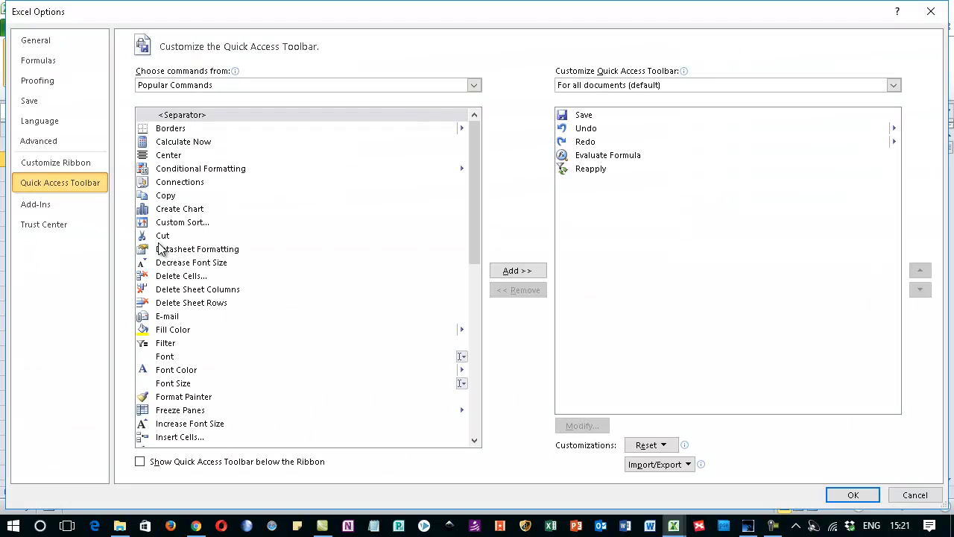
pyautogui.click(184, 88)
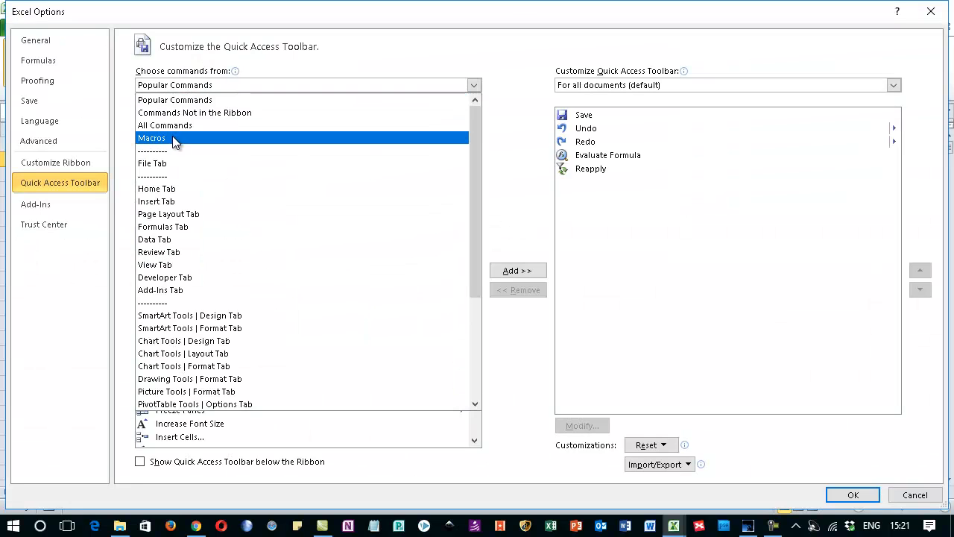
pyautogui.click(173, 135)
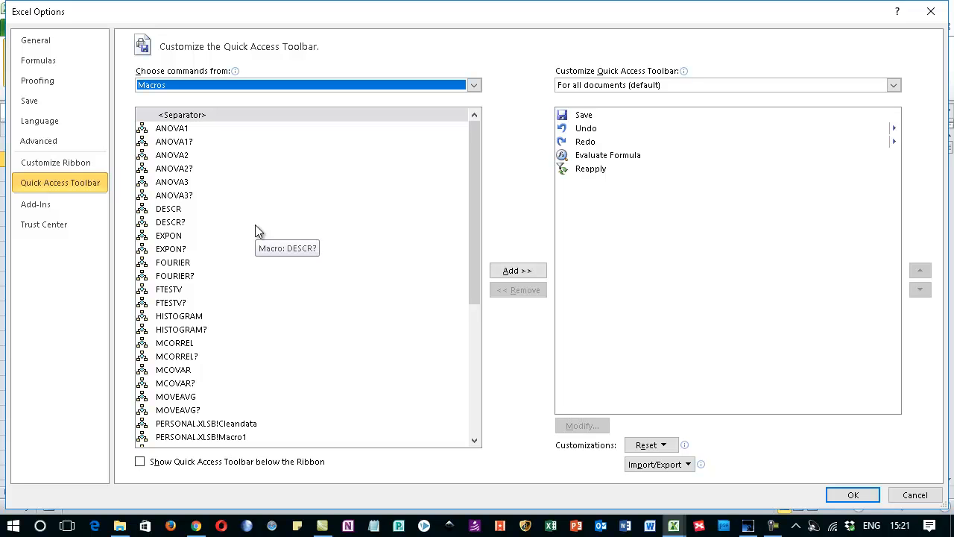
pyautogui.click(186, 424)
pyautogui.click(515, 270)
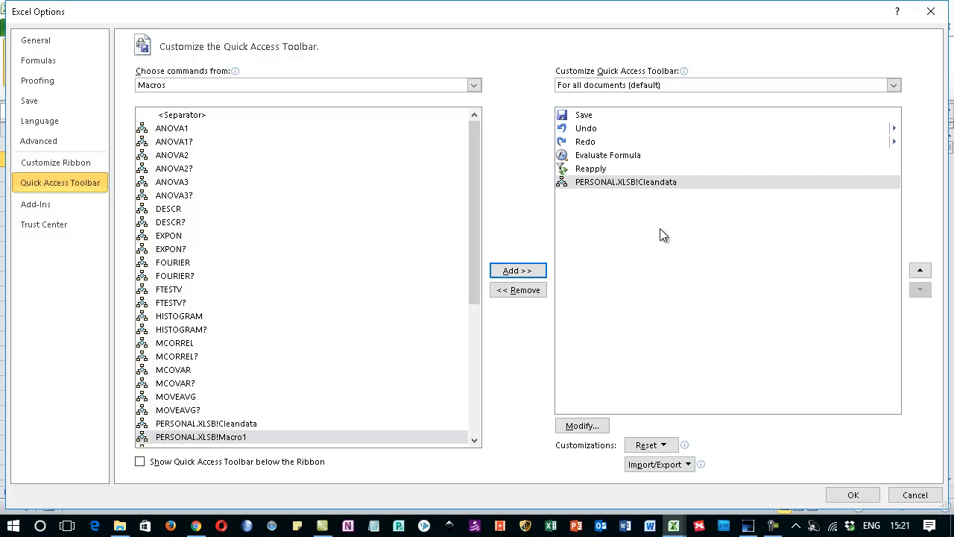
# Step: Change the Cleandata toolbar command's symbol to the dollar sign and apply the toolbar customization
pyautogui.click(615, 182)
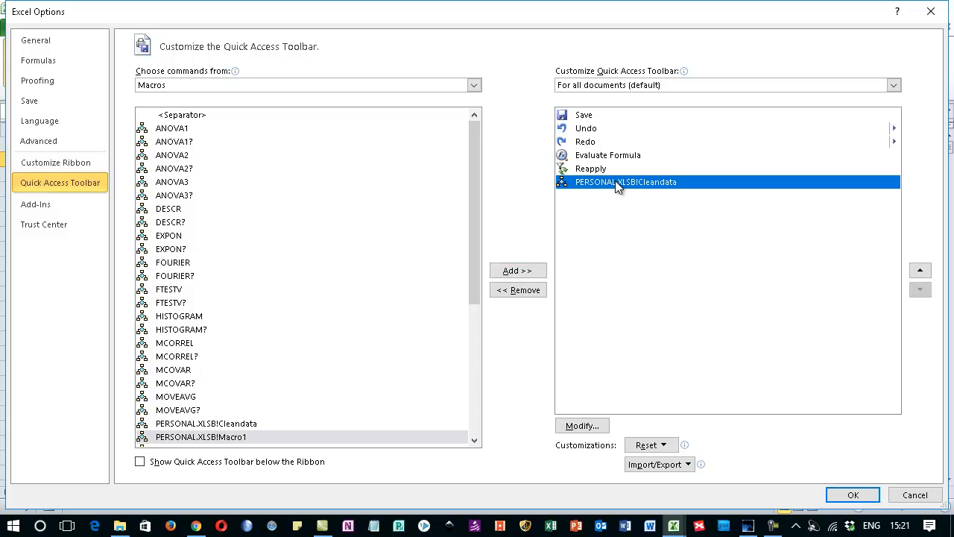
pyautogui.click(582, 425)
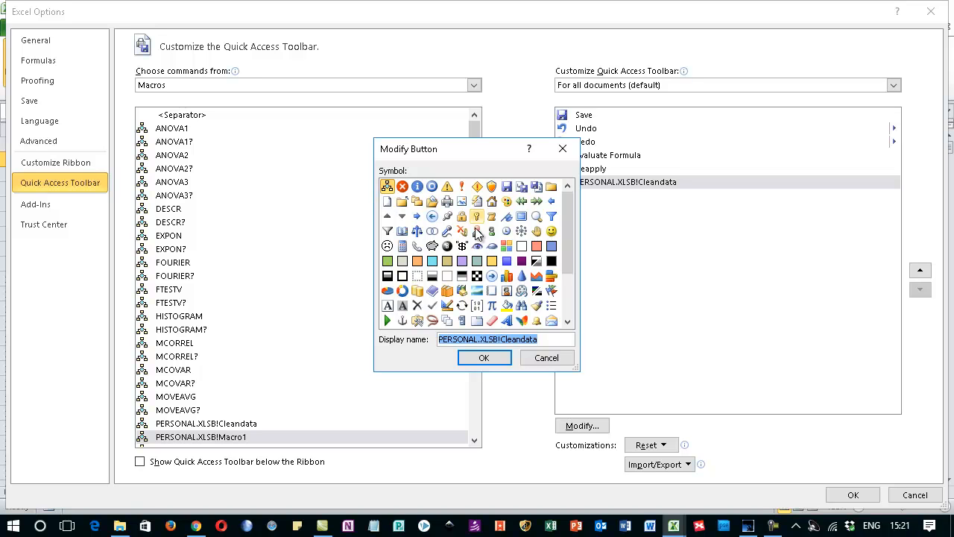
pyautogui.click(462, 246)
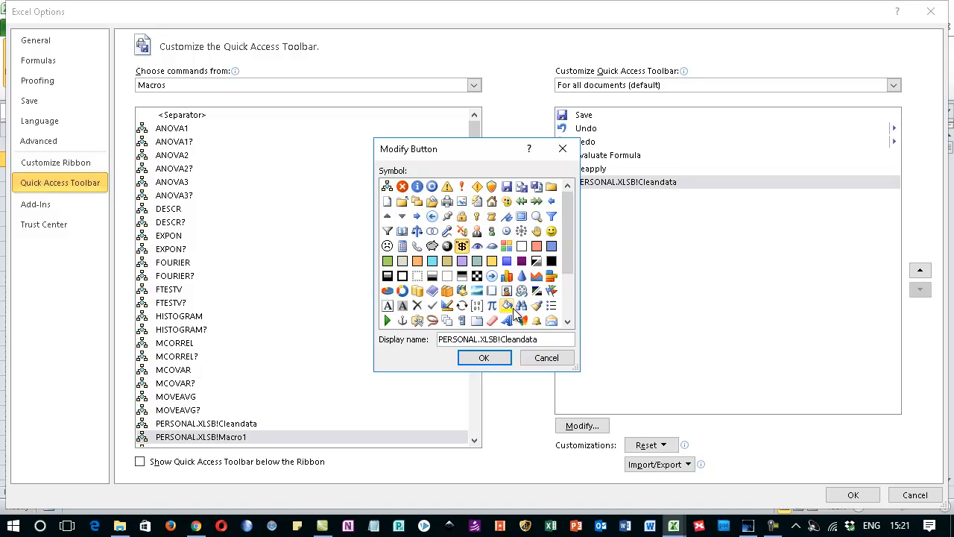
pyautogui.click(477, 360)
pyautogui.click(850, 494)
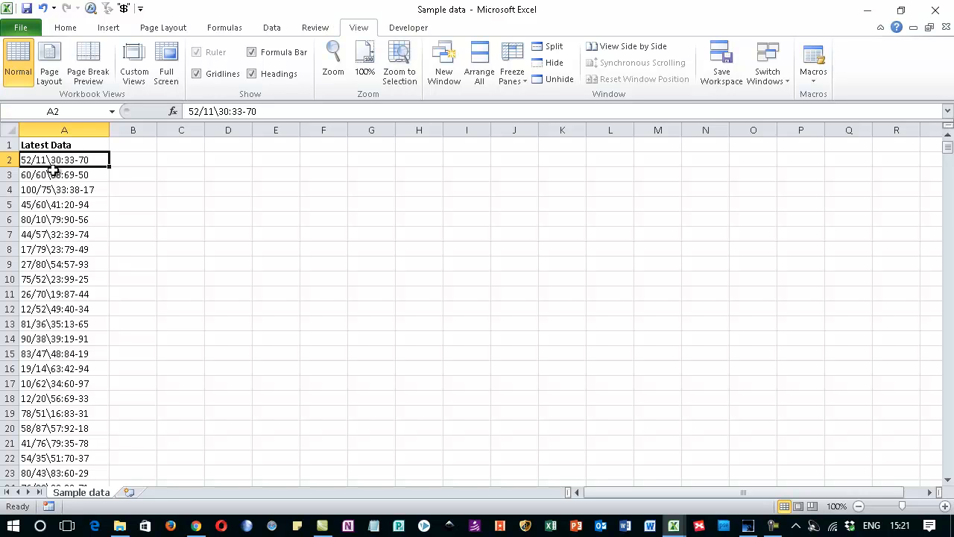
# Step: Run Cleandata from its Quick Access Toolbar shortcut on all Latest Data values from A2 downward
pyautogui.hotkey('ctrl', 'shift', 'Down')
pyautogui.hotkey('ctrl', 'BackSpace')
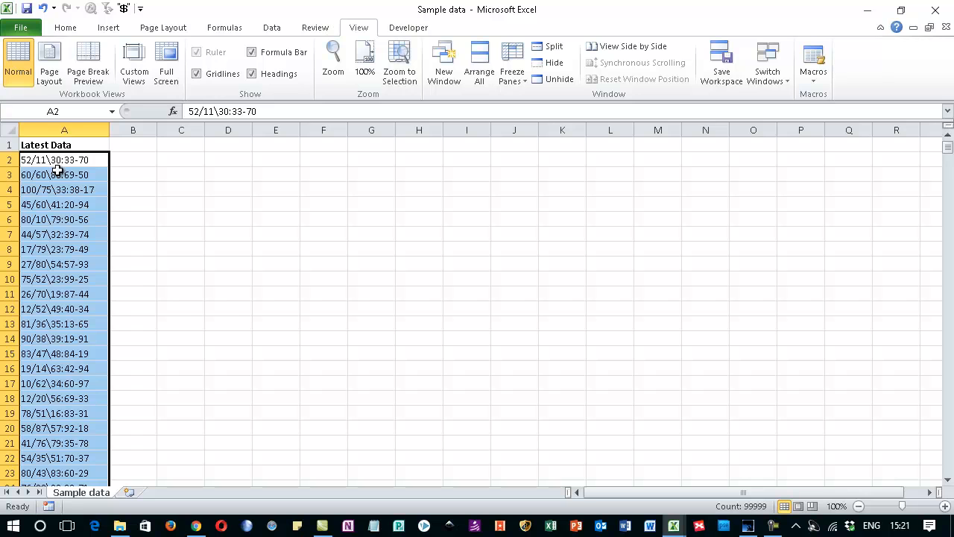
pyautogui.click(124, 9)
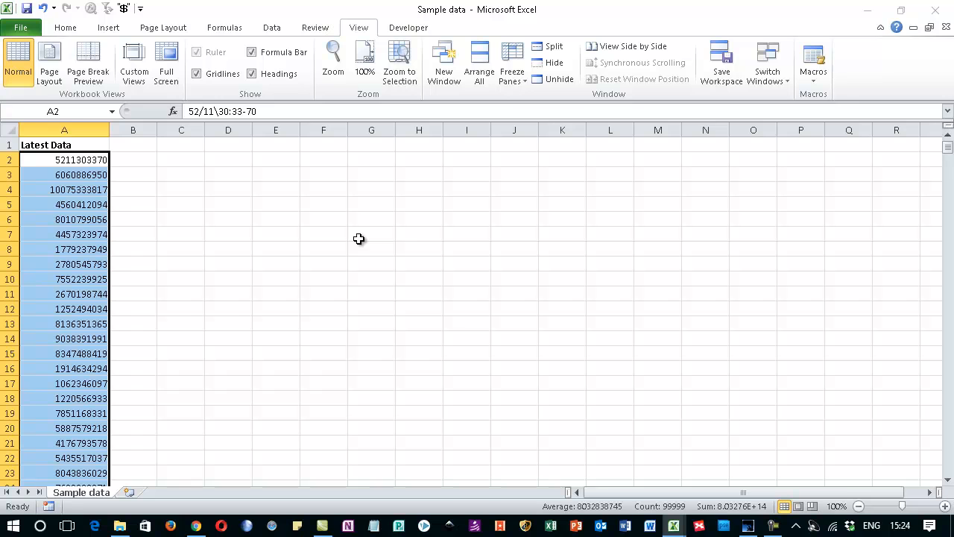
# Step: Format the cleaned Latest Data values in column A as Text
pyautogui.click(65, 32)
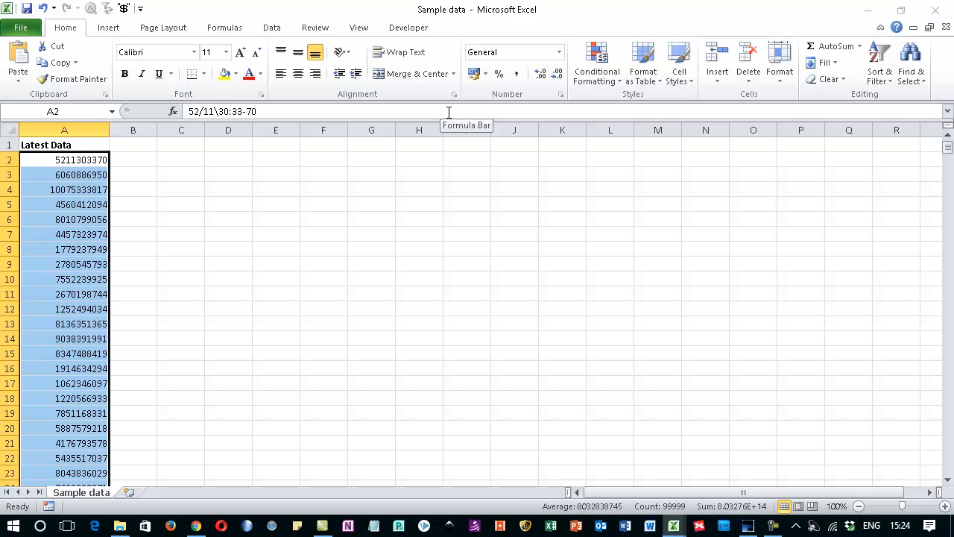
pyautogui.click(560, 54)
pyautogui.scroll(-1, 554, 266)
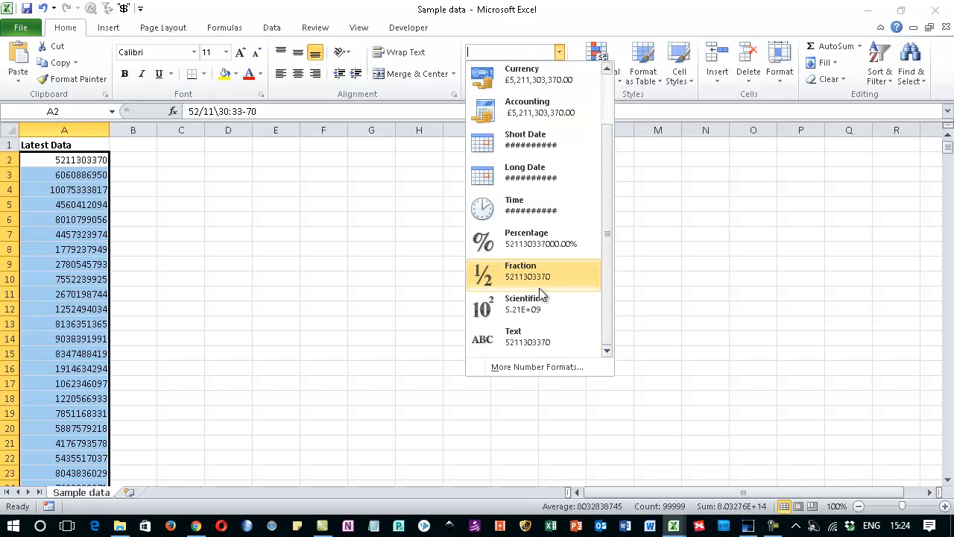
pyautogui.click(517, 339)
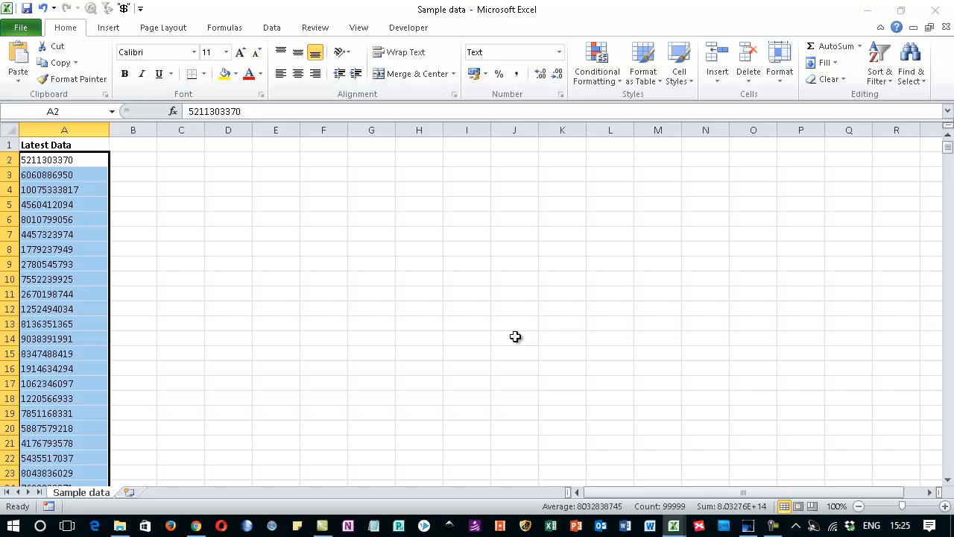
pyautogui.click(281, 33)
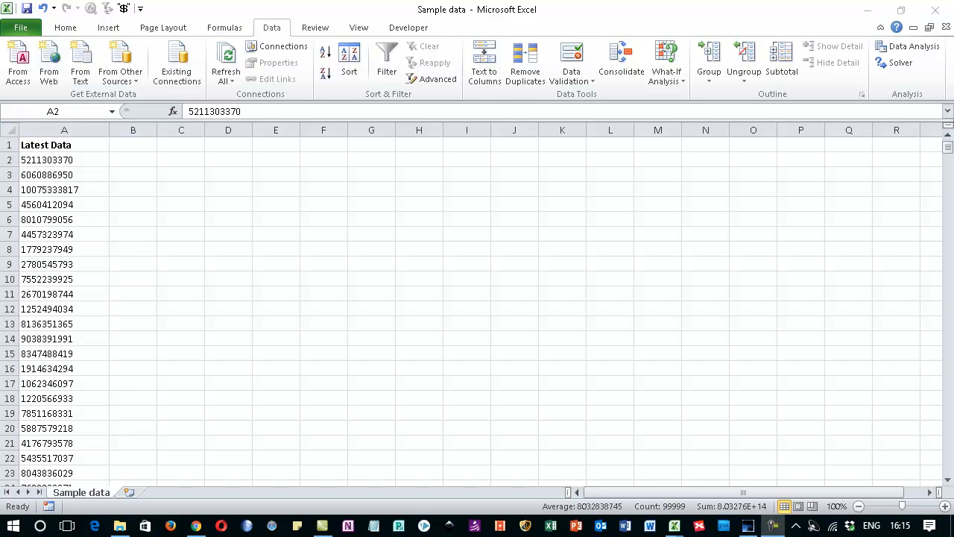
# Step: Close the Sample data workbook and Data.xlsx, discarding the changes to Data.xlsx, and save the changes to the Personal Macro Workbook
pyautogui.click(936, 9)
pyautogui.click(477, 295)
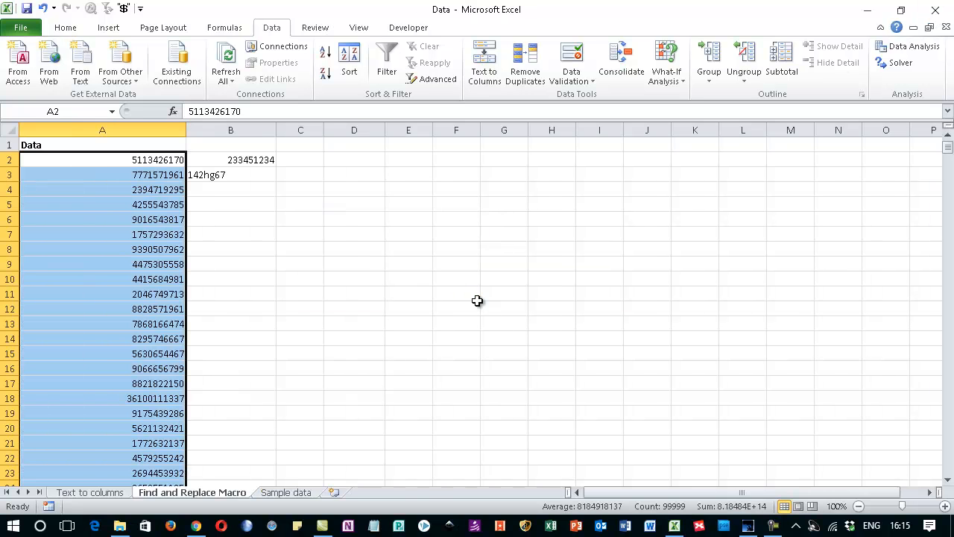
pyautogui.click(936, 13)
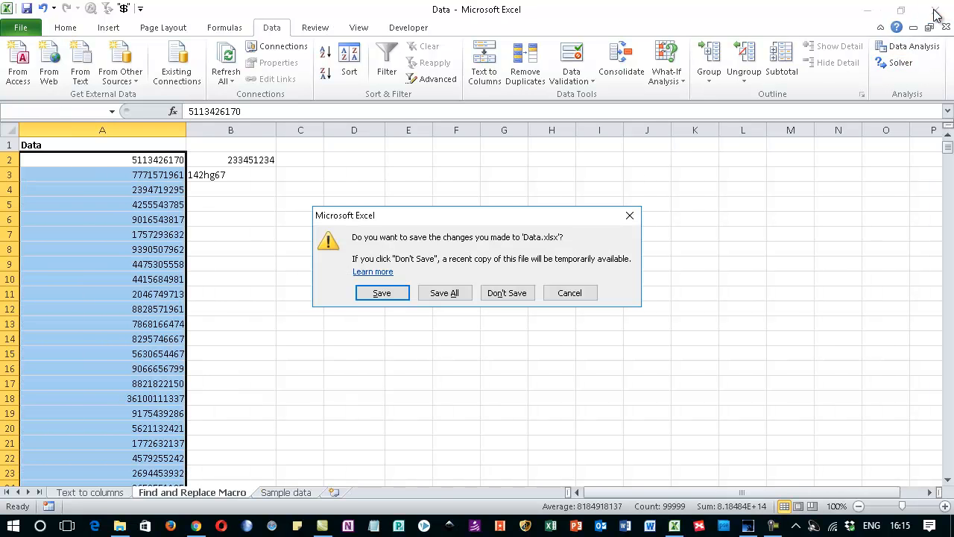
pyautogui.click(499, 294)
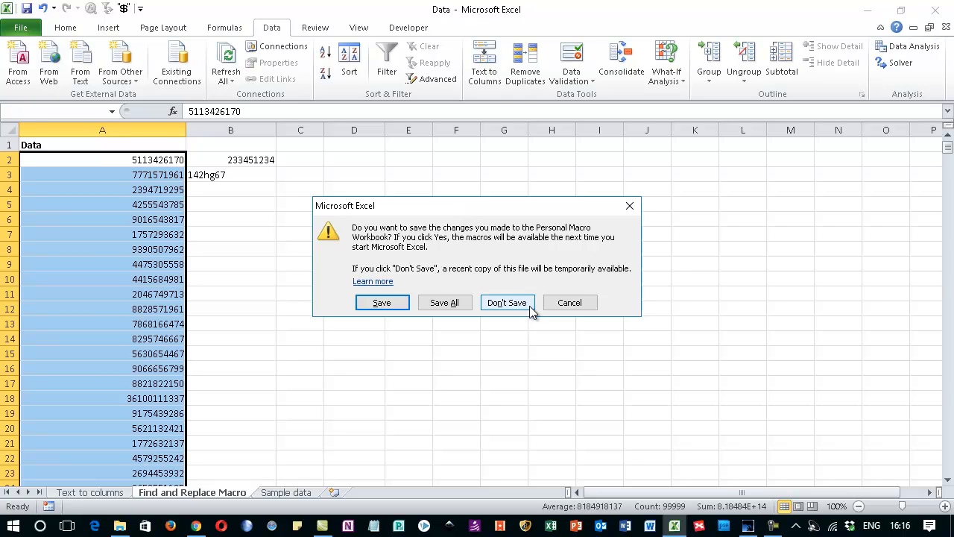
pyautogui.click(381, 305)
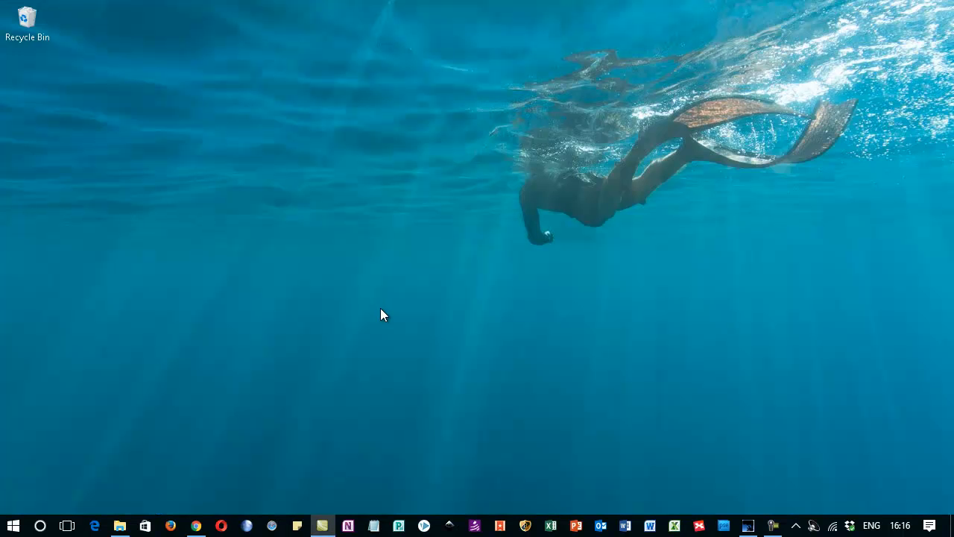